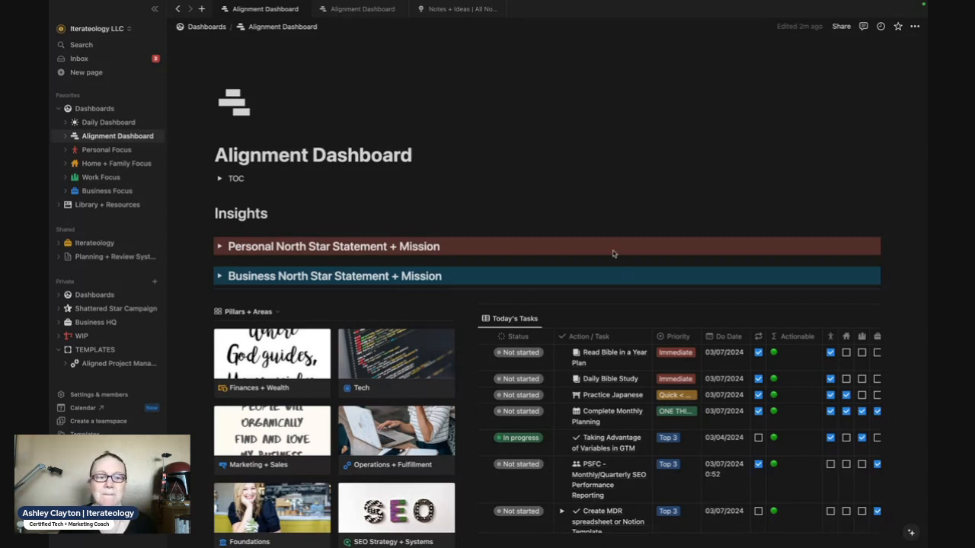
- Open the Practice Japanese template of the Actions + Tasks database for editing from the Today's Tasks view
{"action": "scroll", "coordinate": [489, 356], "scroll_direction": "down", "scroll_amount": 1}
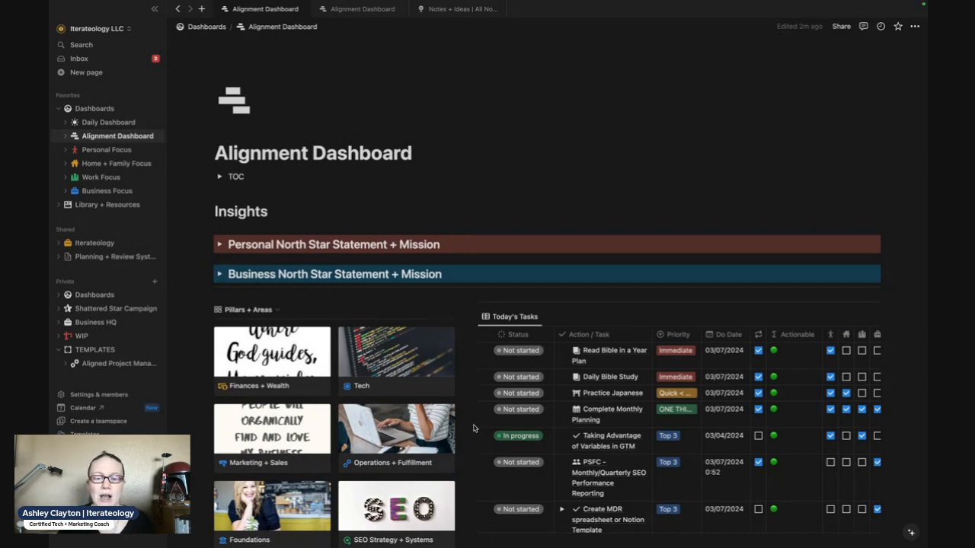
{"action": "scroll", "coordinate": [473, 429], "scroll_direction": "down", "scroll_amount": 2}
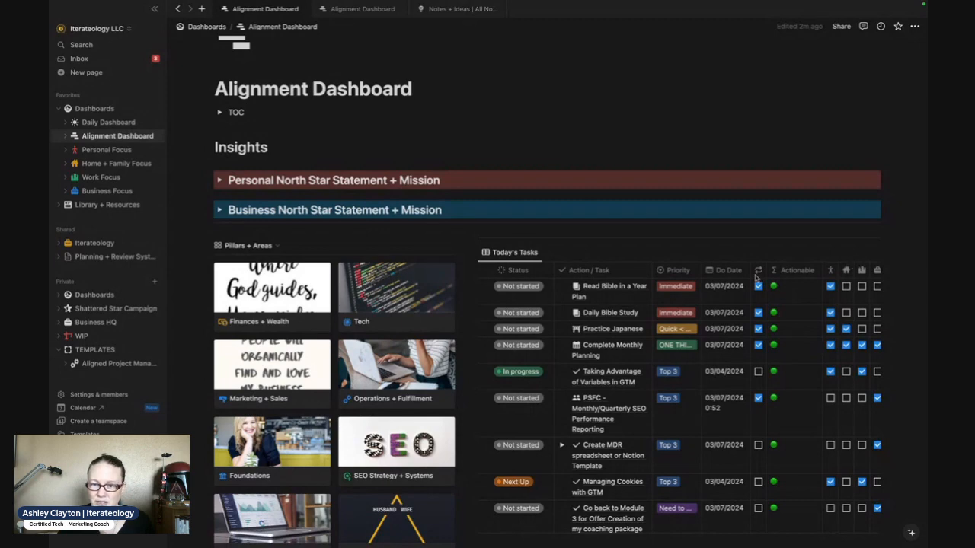
{"action": "scroll", "coordinate": [756, 277], "scroll_direction": "right", "scroll_amount": 5}
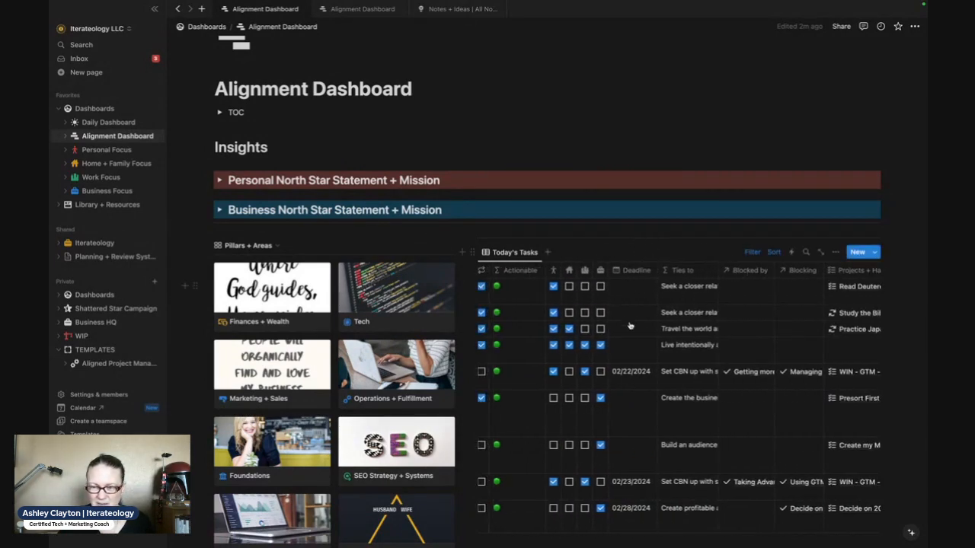
{"action": "left_click", "coordinate": [875, 252]}
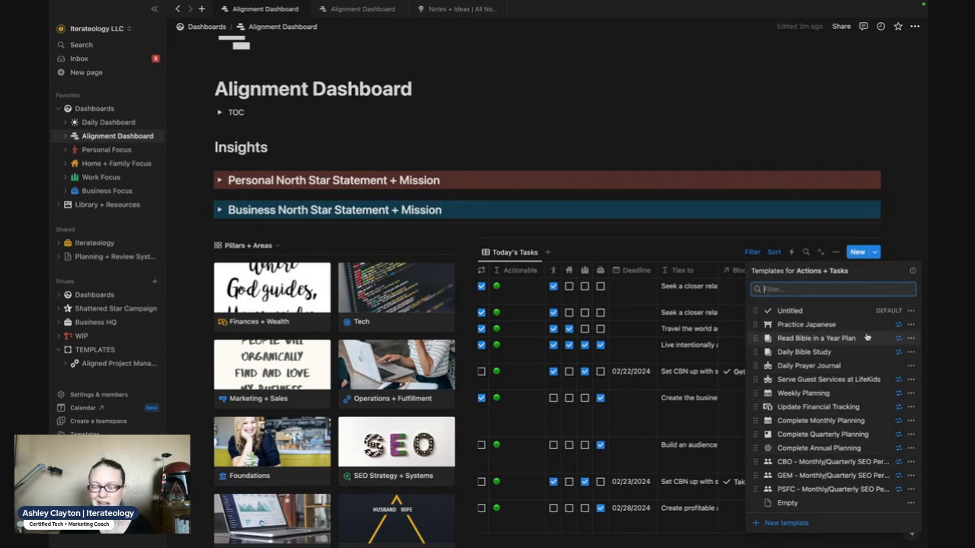
{"action": "left_click", "coordinate": [911, 325]}
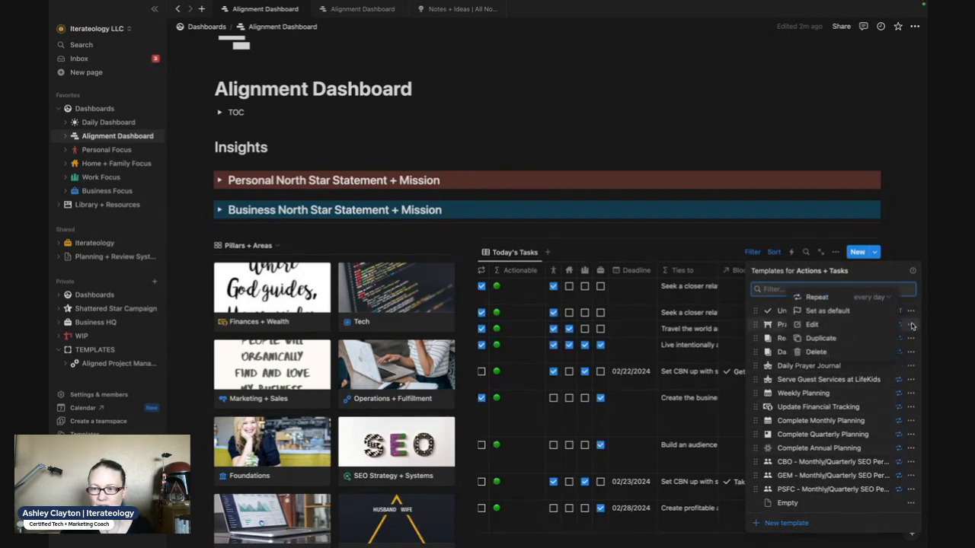
{"action": "left_click", "coordinate": [840, 328]}
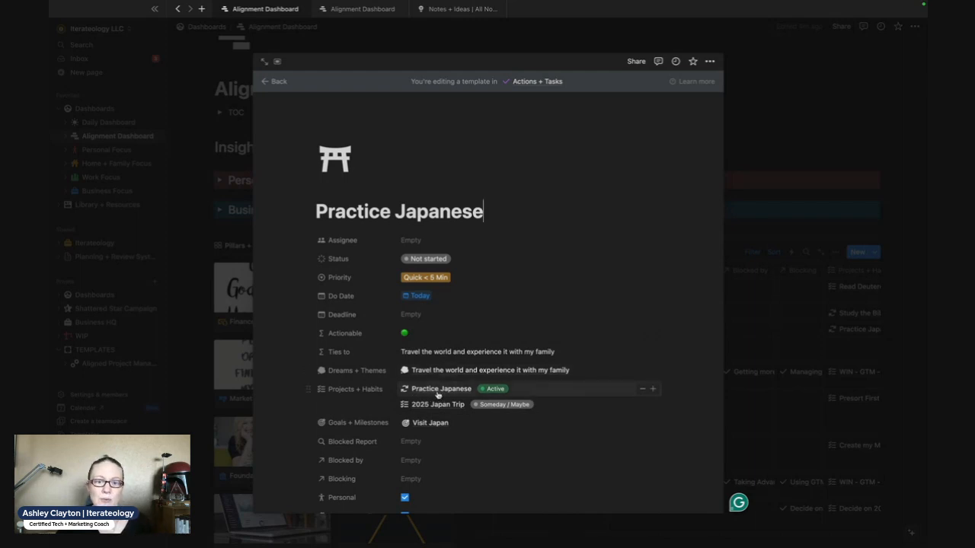
- View the icon choices and colour palette for the Practice Japanese template's page icon, and close them without a selection
{"action": "left_click", "coordinate": [335, 170]}
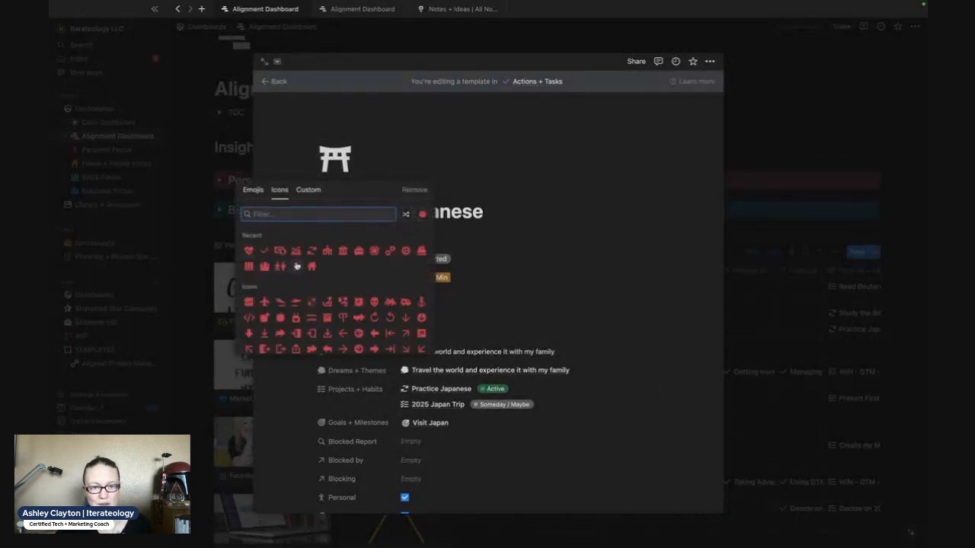
{"action": "left_click", "coordinate": [422, 214]}
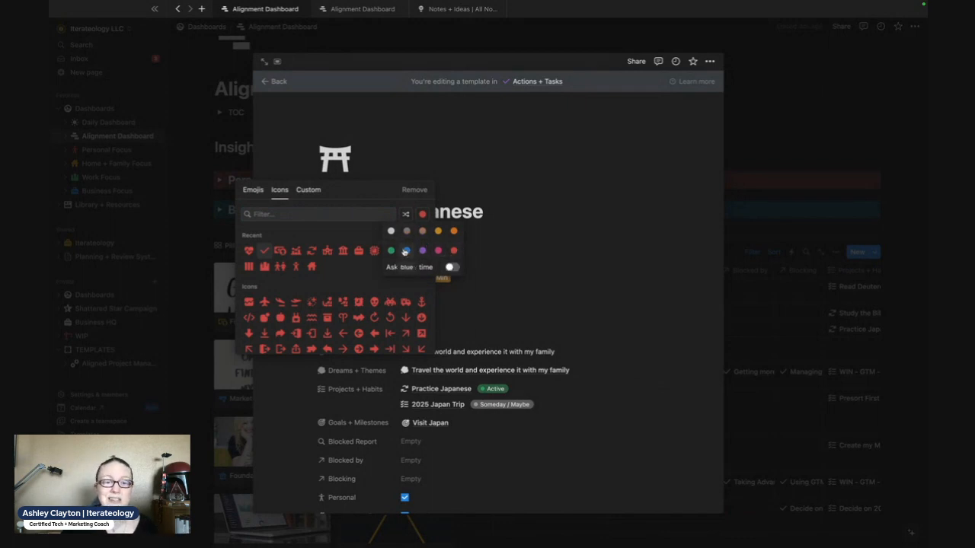
{"action": "left_click", "coordinate": [440, 146]}
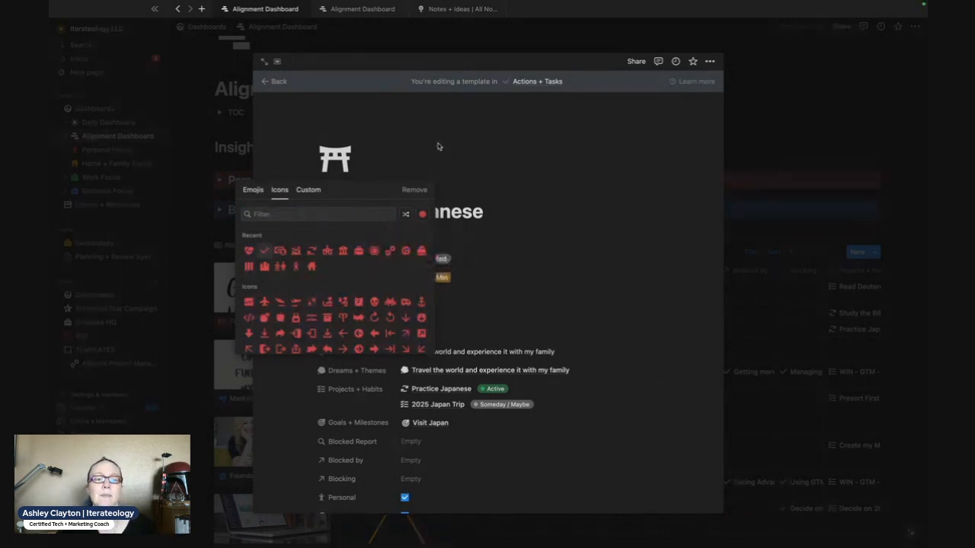
{"action": "left_click", "coordinate": [438, 146]}
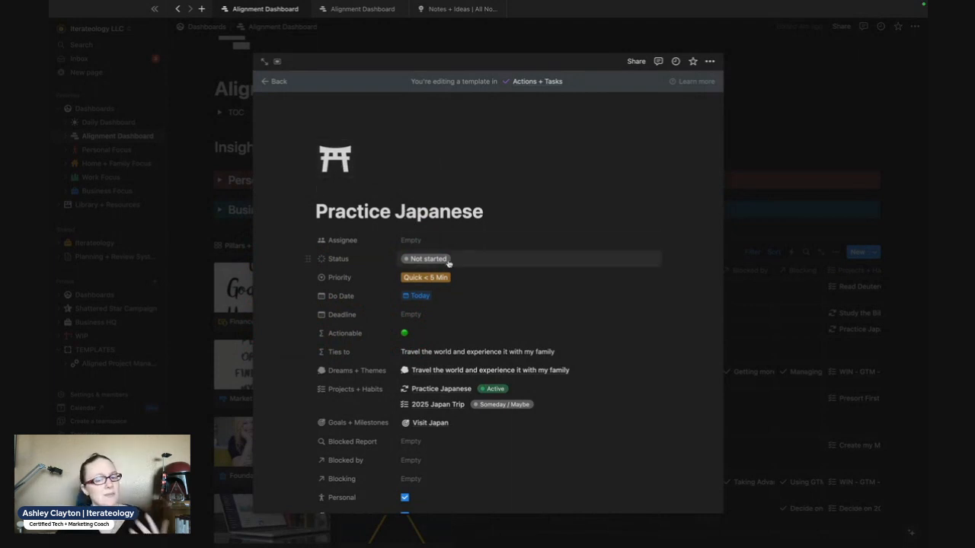
- Examine the Practice Japanese template's properties, from its status and priority through its linked goals and area checkboxes to the page body
{"action": "scroll", "coordinate": [492, 324], "scroll_direction": "down", "scroll_amount": 1}
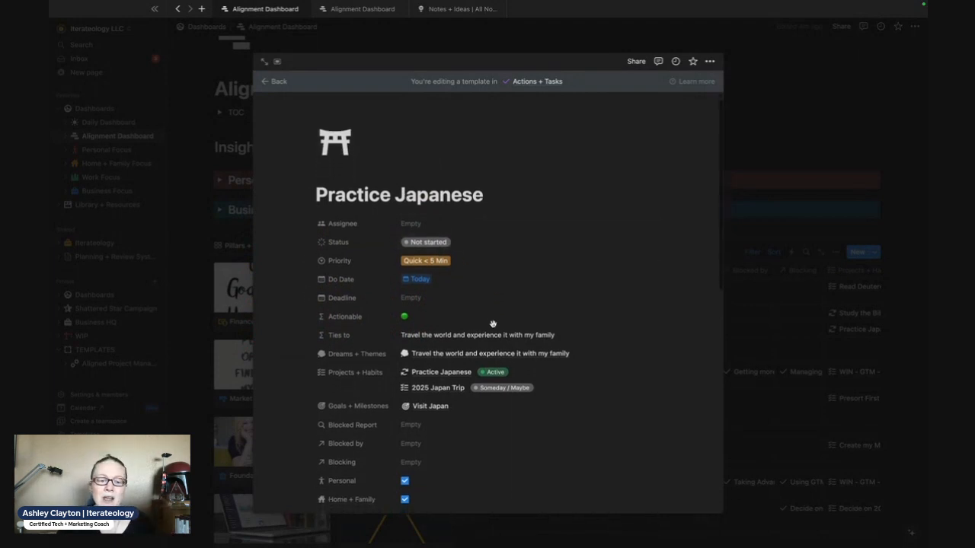
{"action": "scroll", "coordinate": [493, 324], "scroll_direction": "down", "scroll_amount": 1}
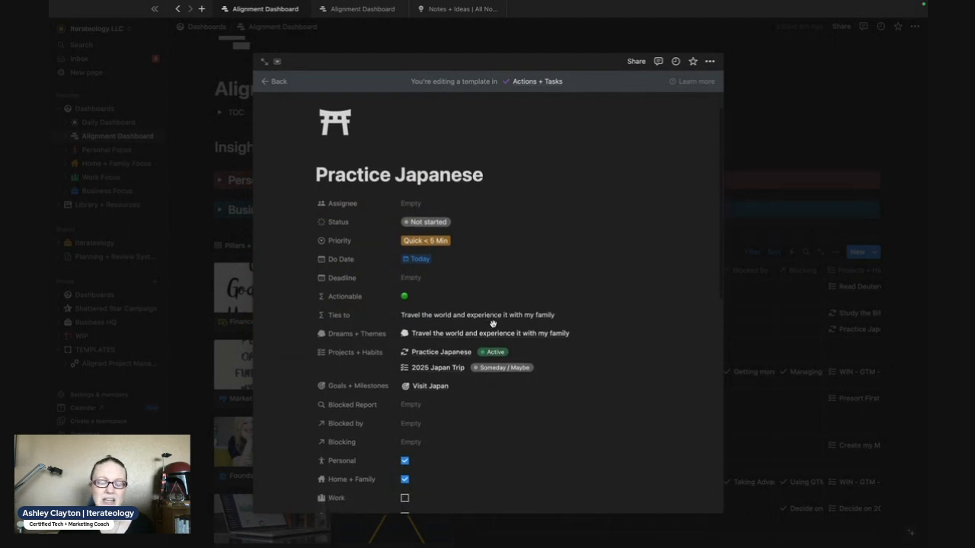
{"action": "scroll", "coordinate": [493, 323], "scroll_direction": "down", "scroll_amount": 1}
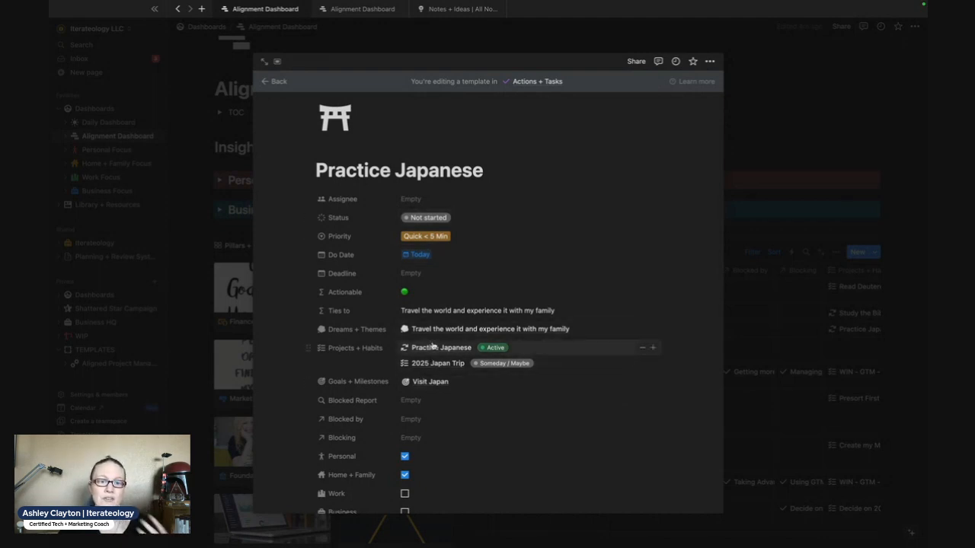
{"action": "scroll", "coordinate": [433, 346], "scroll_direction": "down", "scroll_amount": 2}
{"action": "scroll", "coordinate": [432, 352], "scroll_direction": "down", "scroll_amount": 5}
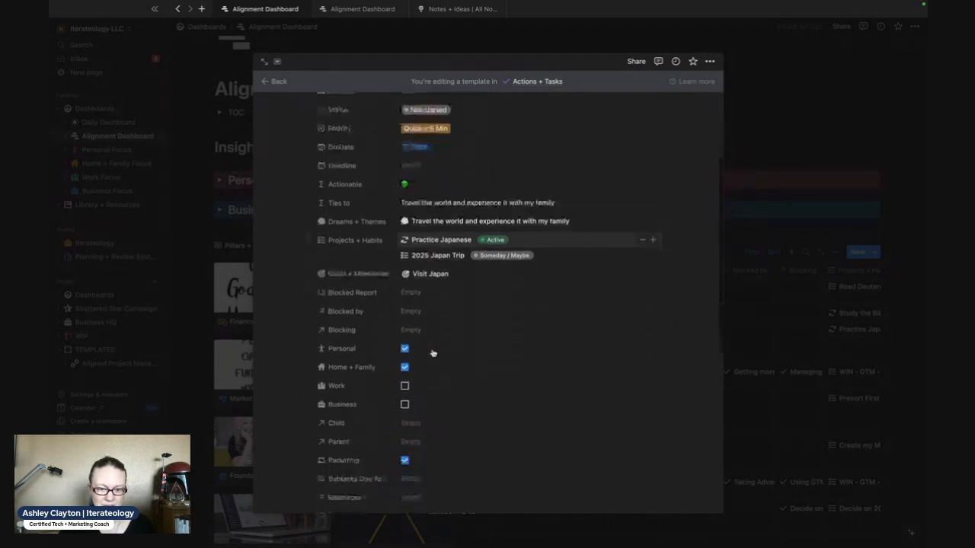
{"action": "scroll", "coordinate": [432, 353], "scroll_direction": "down", "scroll_amount": 5}
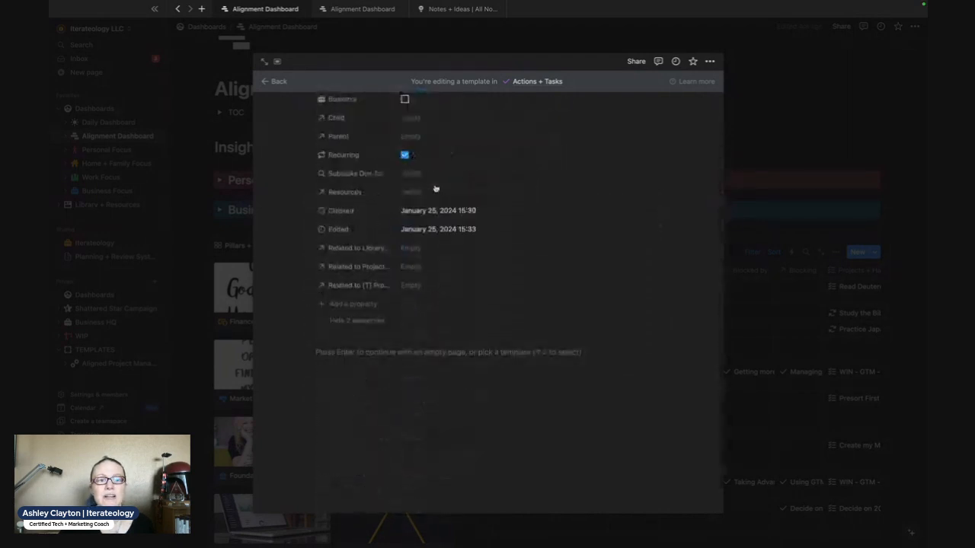
{"action": "scroll", "coordinate": [421, 188], "scroll_direction": "down", "scroll_amount": 1}
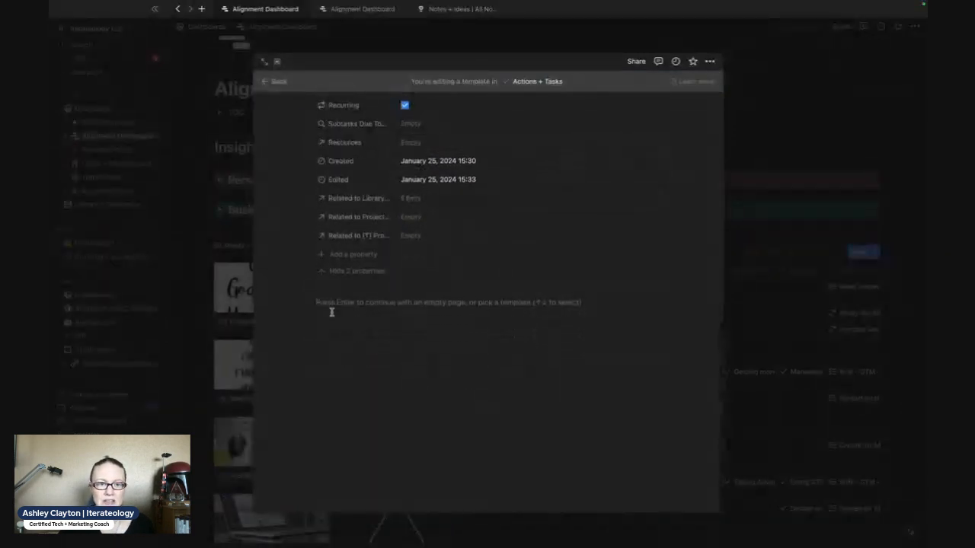
- Hide the two extra properties in the Practice Japanese template and close the template
{"action": "left_click", "coordinate": [355, 272]}
{"action": "scroll", "coordinate": [403, 212], "scroll_direction": "up", "scroll_amount": 2}
{"action": "scroll", "coordinate": [404, 212], "scroll_direction": "up", "scroll_amount": 8}
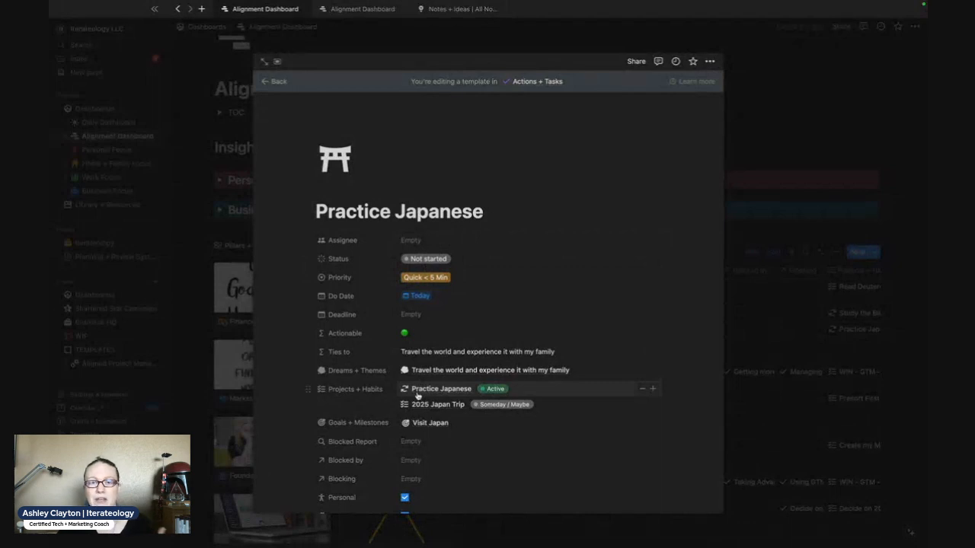
{"action": "left_click", "coordinate": [792, 135]}
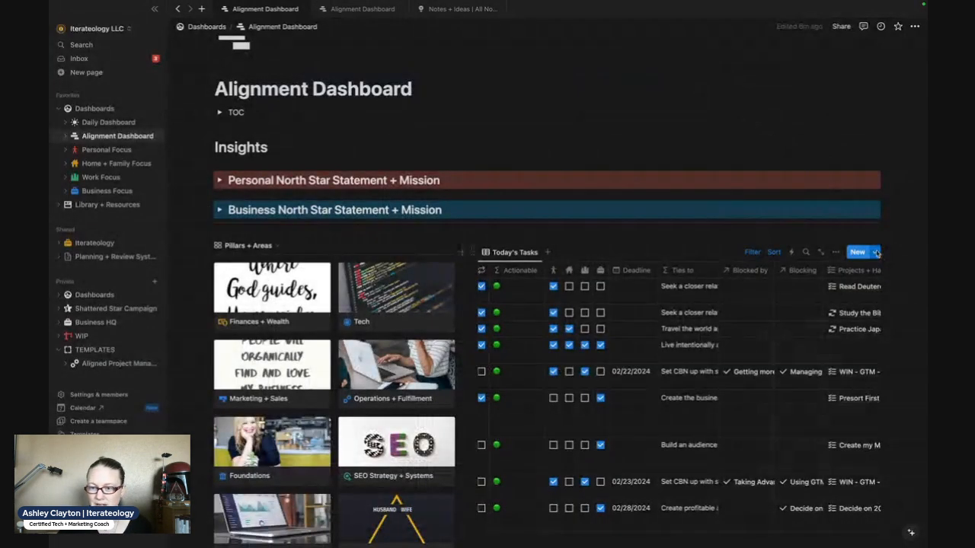
- Open the Update Financial Tracking template of the Actions + Tasks database for editing
{"action": "left_click", "coordinate": [876, 252]}
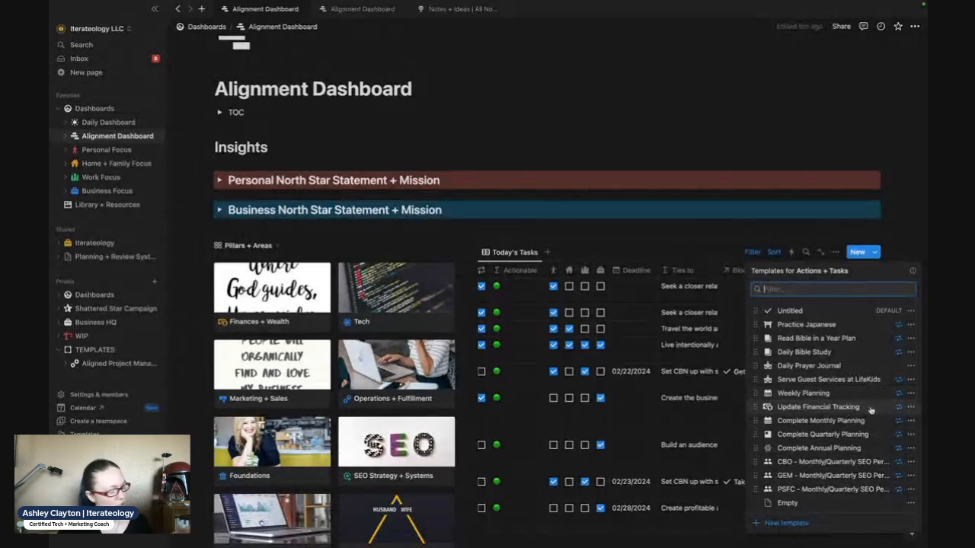
{"action": "left_click", "coordinate": [911, 407]}
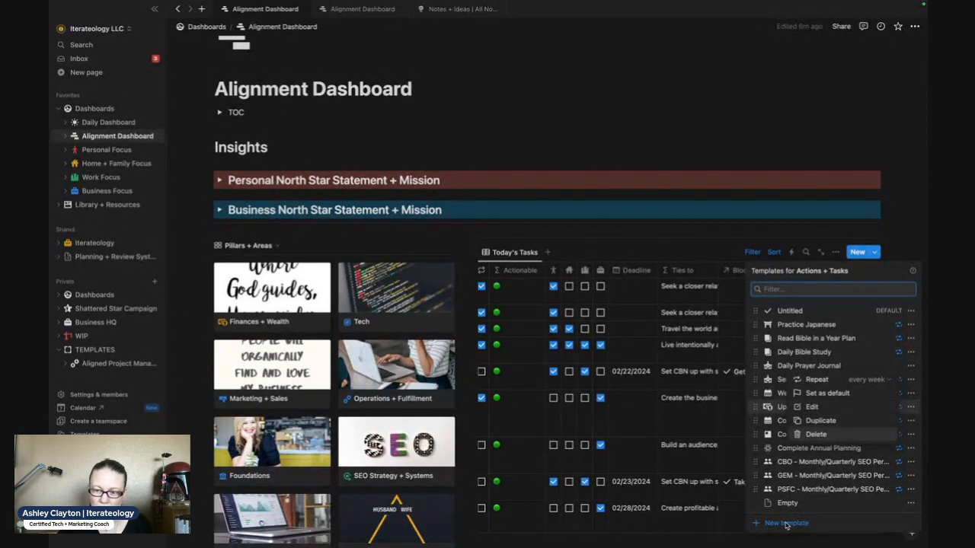
{"action": "left_click", "coordinate": [812, 407]}
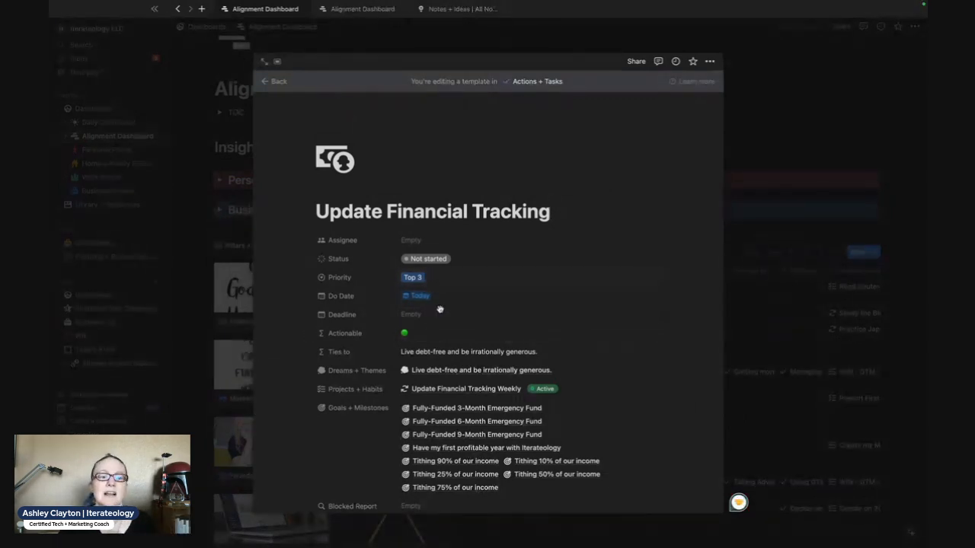
- Examine the Update Financial Tracking template's properties, including its linked dreams, habits and goals, area checkboxes and Recurring setting
{"action": "scroll", "coordinate": [442, 318], "scroll_direction": "down", "scroll_amount": 1}
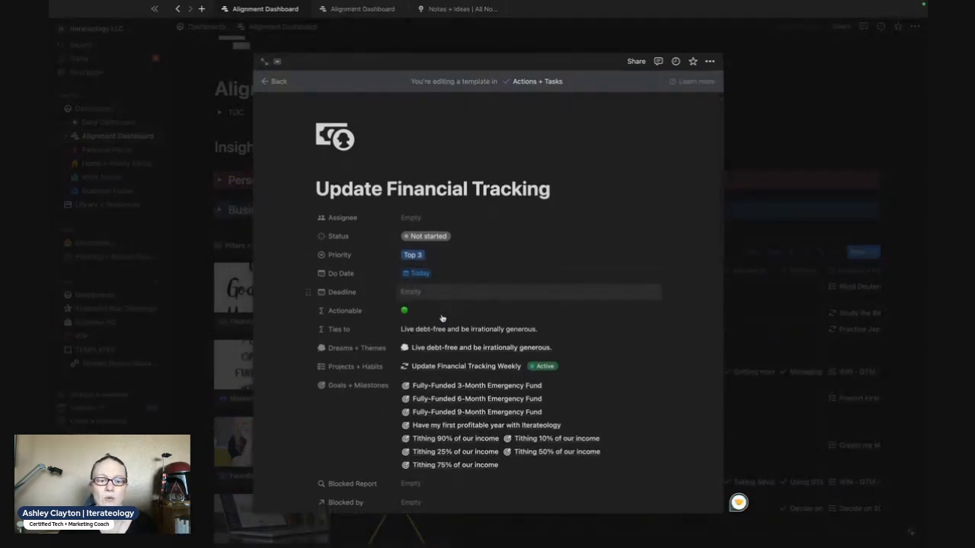
{"action": "scroll", "coordinate": [441, 319], "scroll_direction": "down", "scroll_amount": 2}
{"action": "scroll", "coordinate": [444, 320], "scroll_direction": "down", "scroll_amount": 3}
{"action": "scroll", "coordinate": [442, 320], "scroll_direction": "up", "scroll_amount": 2}
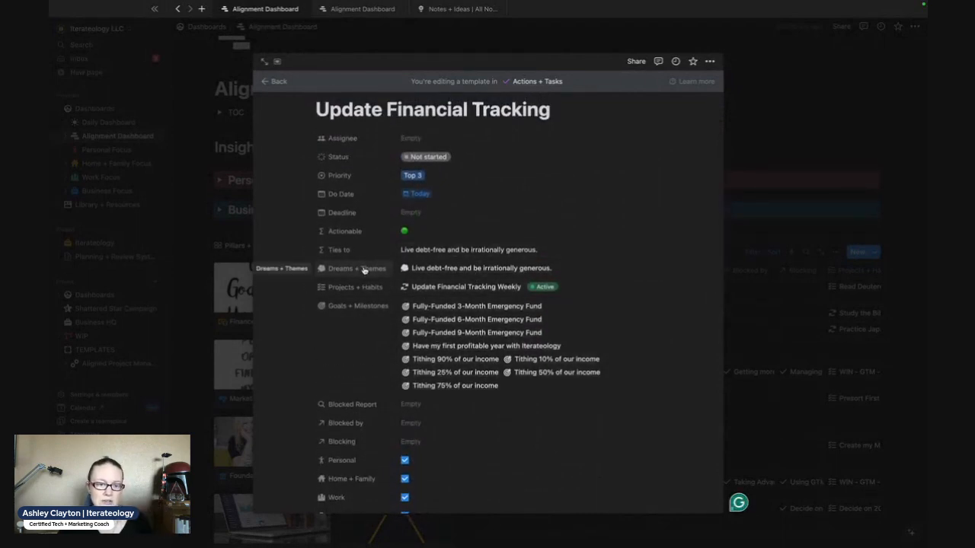
{"action": "scroll", "coordinate": [411, 355], "scroll_direction": "down", "scroll_amount": 5}
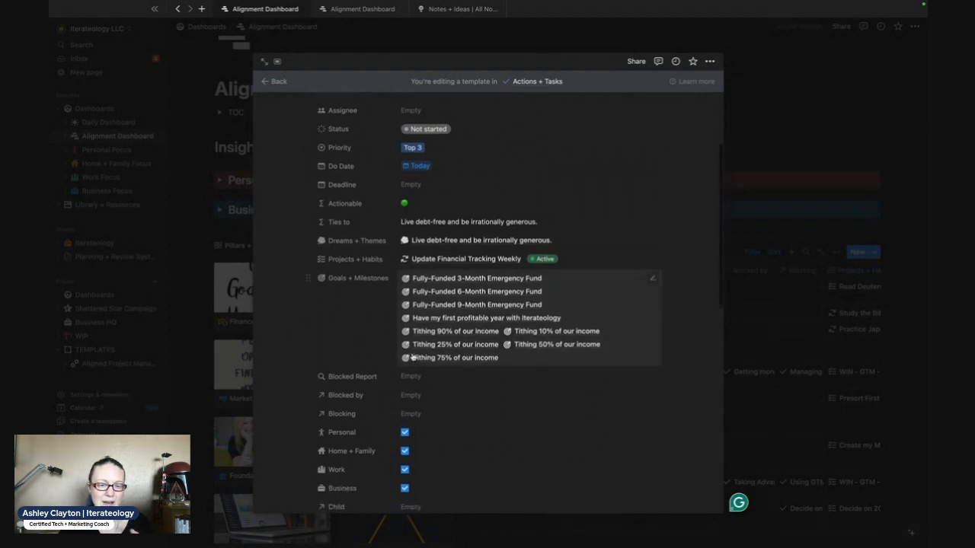
{"action": "scroll", "coordinate": [411, 355], "scroll_direction": "down", "scroll_amount": 1}
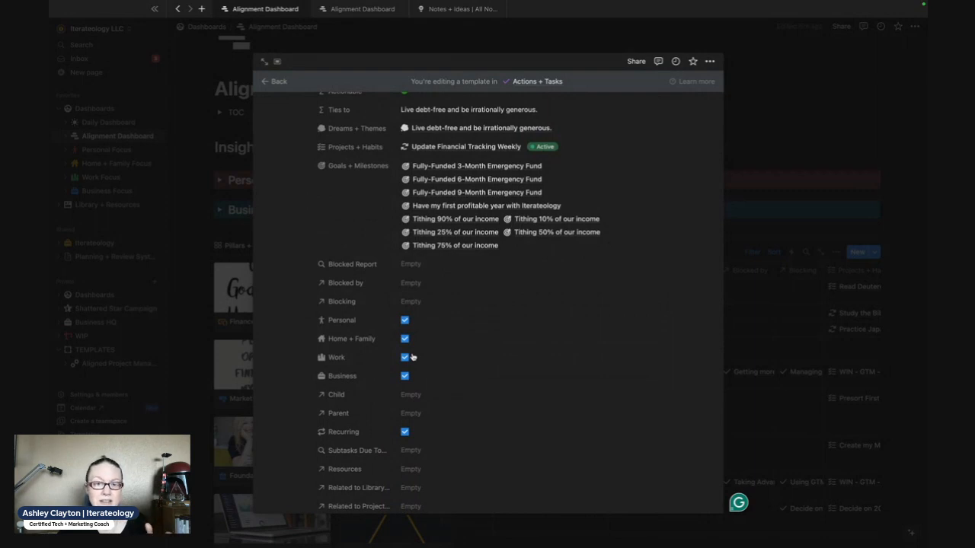
{"action": "scroll", "coordinate": [412, 356], "scroll_direction": "down", "scroll_amount": 3}
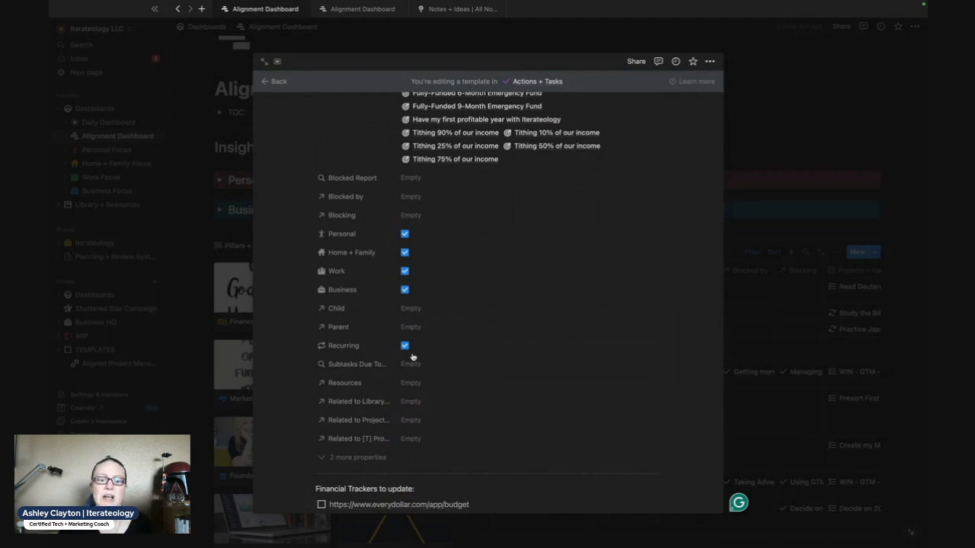
- Review the Financial Trackers and Financial data checklists in the Update Financial Tracking template's body, and close the template
{"action": "scroll", "coordinate": [412, 356], "scroll_direction": "down", "scroll_amount": 2}
{"action": "scroll", "coordinate": [411, 356], "scroll_direction": "down", "scroll_amount": 1}
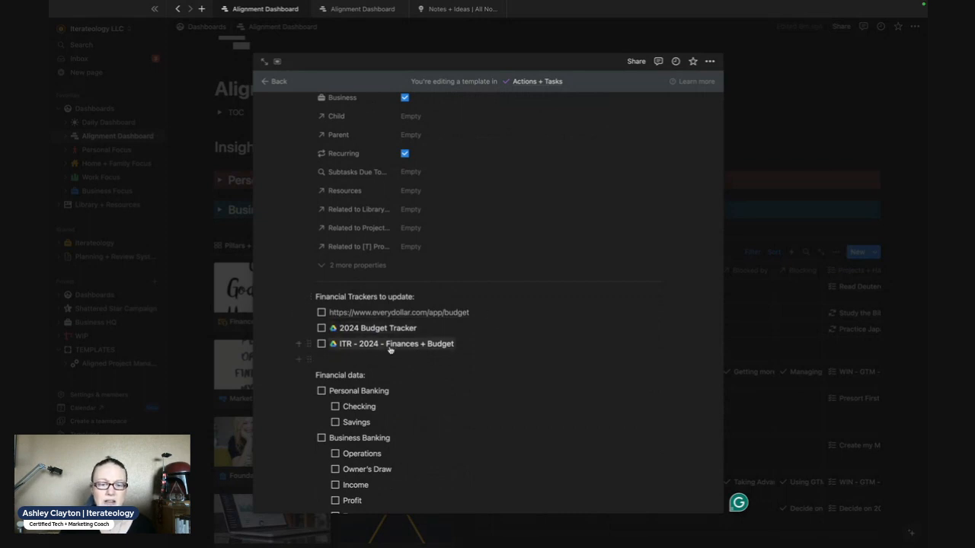
{"action": "scroll", "coordinate": [407, 354], "scroll_direction": "down", "scroll_amount": 2}
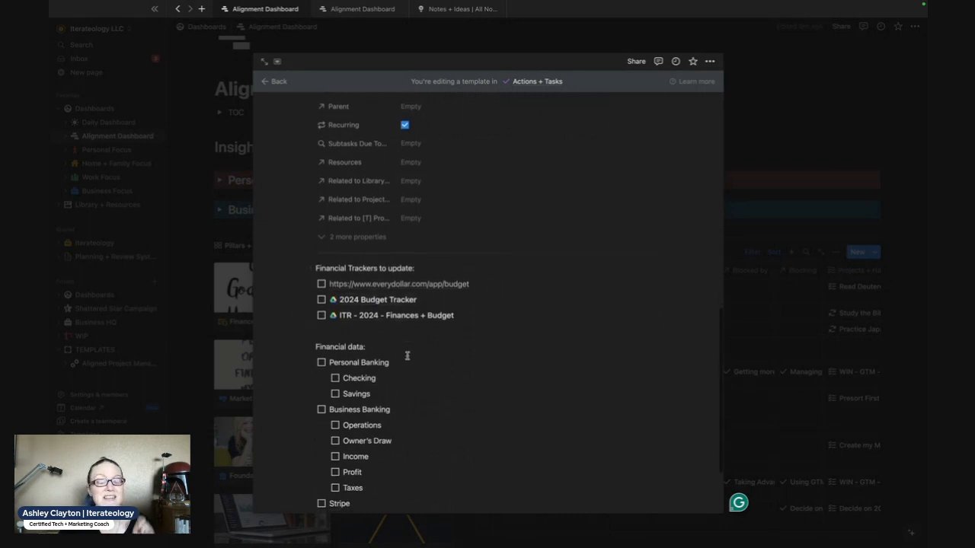
{"action": "mouse_move", "coordinate": [384, 307]}
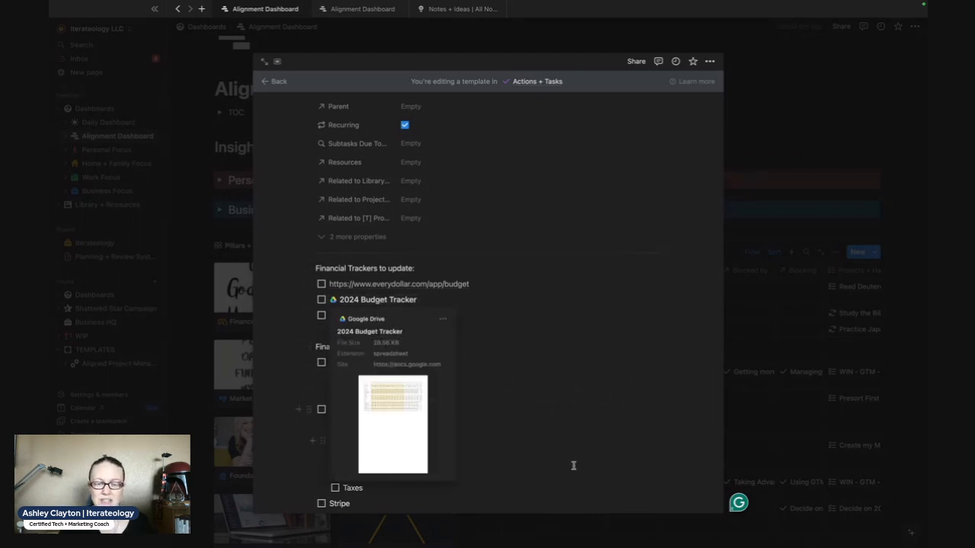
{"action": "scroll", "coordinate": [525, 428], "scroll_direction": "down", "scroll_amount": 3}
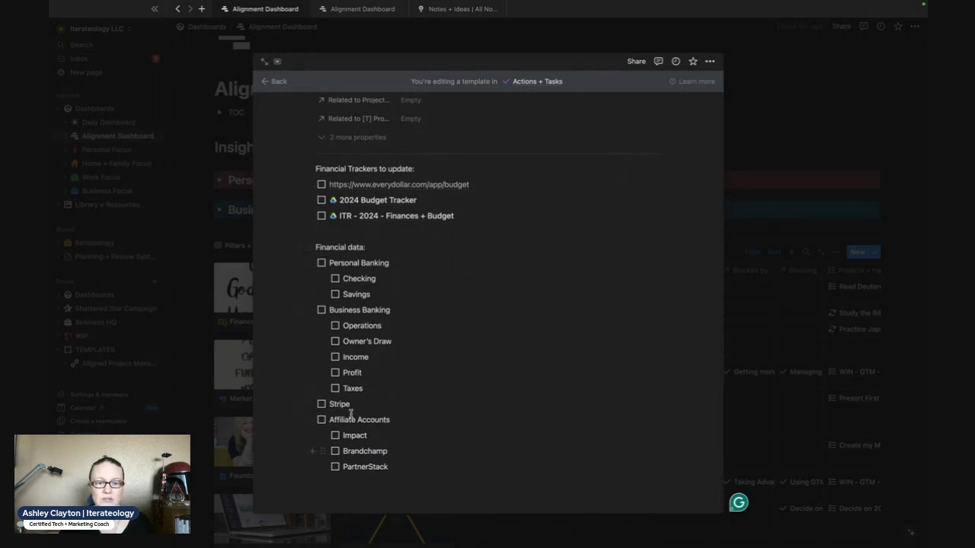
{"action": "scroll", "coordinate": [366, 418], "scroll_direction": "up", "scroll_amount": 5}
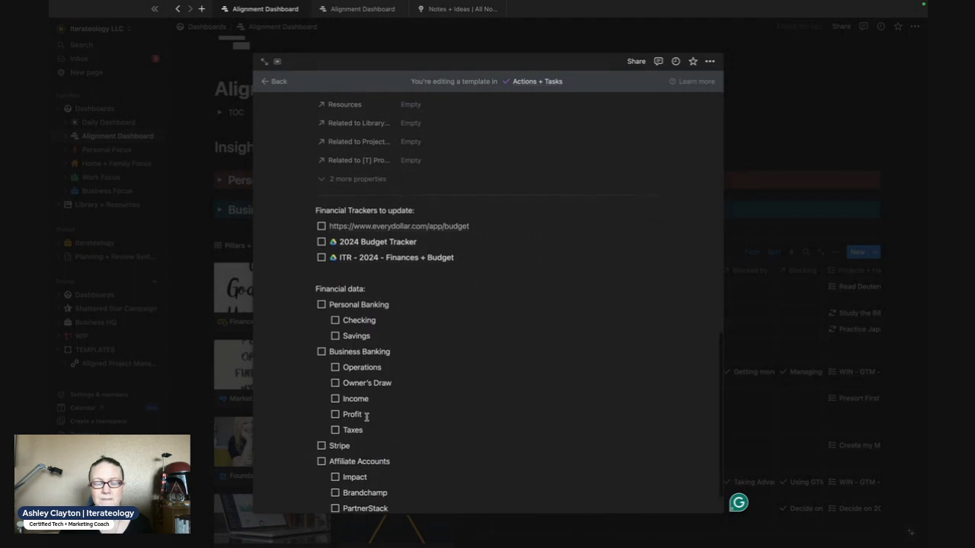
{"action": "scroll", "coordinate": [366, 420], "scroll_direction": "up", "scroll_amount": 4}
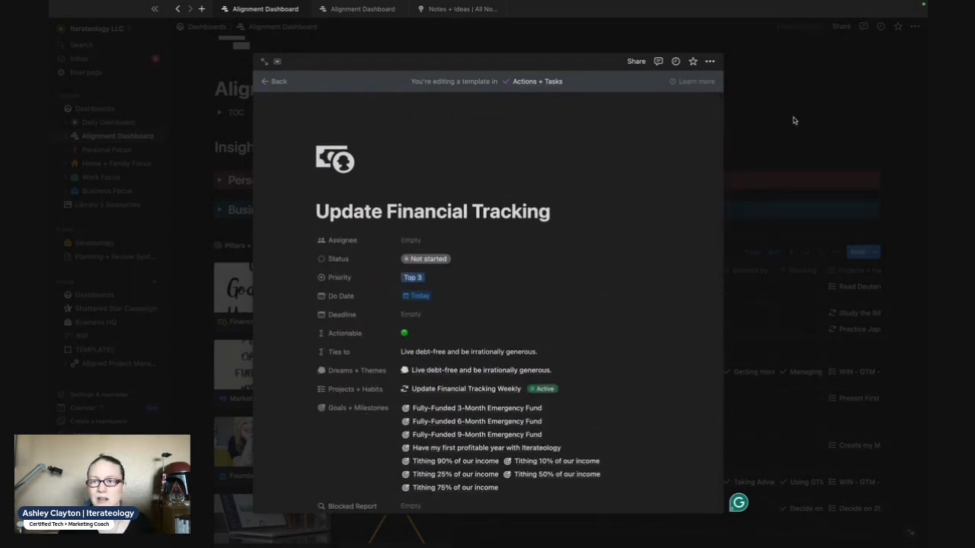
{"action": "left_click", "coordinate": [838, 194]}
- Check the Update Financial Tracking template's weekly repeat schedule and the available repeat frequencies, and close the settings without changing them
{"action": "left_click", "coordinate": [876, 252]}
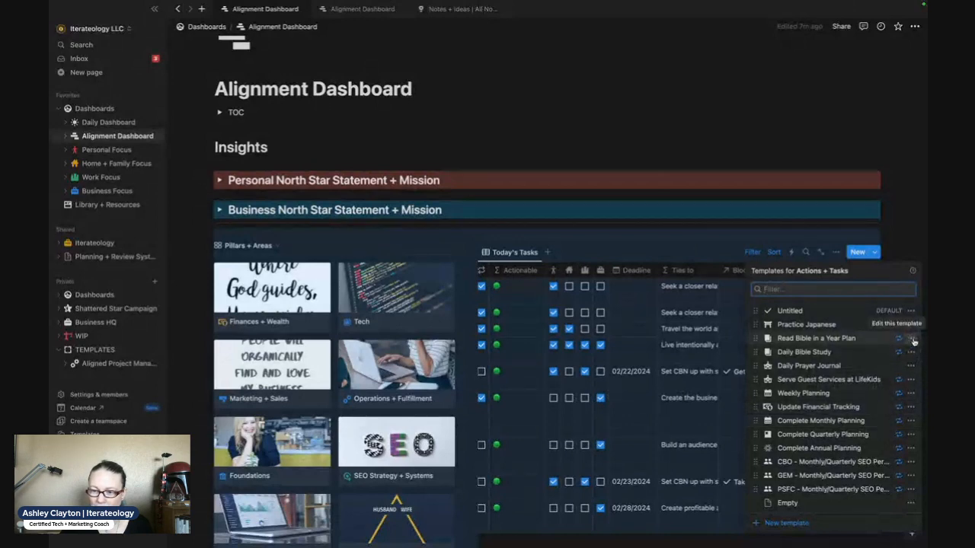
{"action": "left_click", "coordinate": [910, 407]}
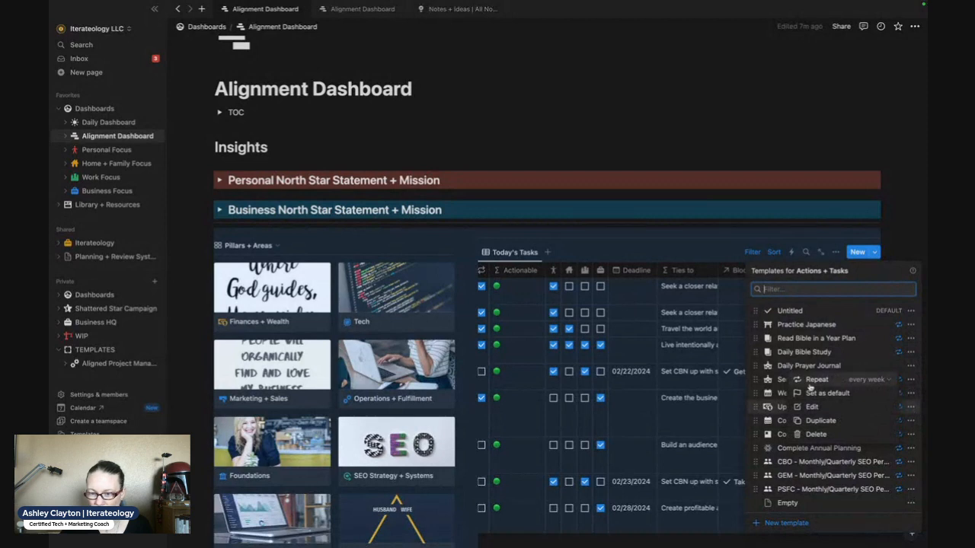
{"action": "left_click", "coordinate": [864, 380]}
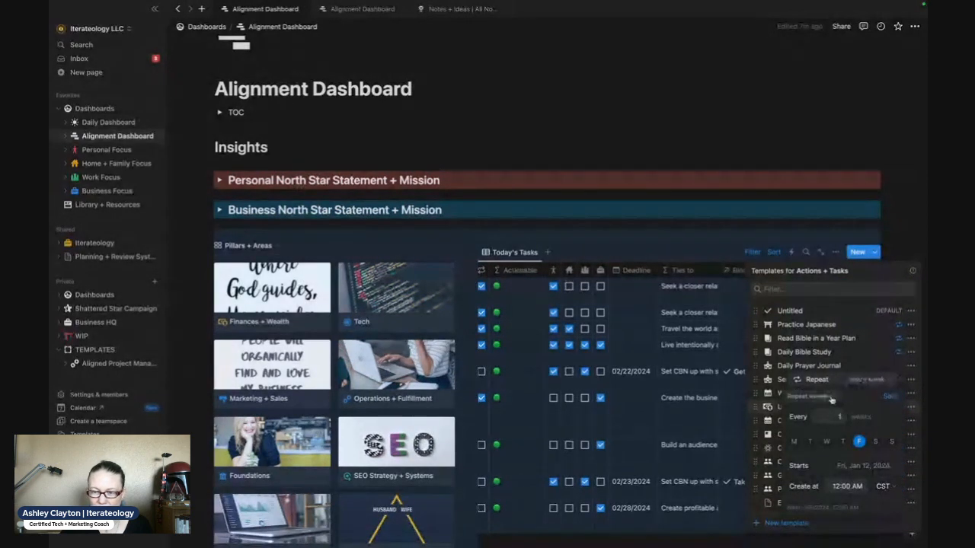
{"action": "left_click", "coordinate": [832, 399]}
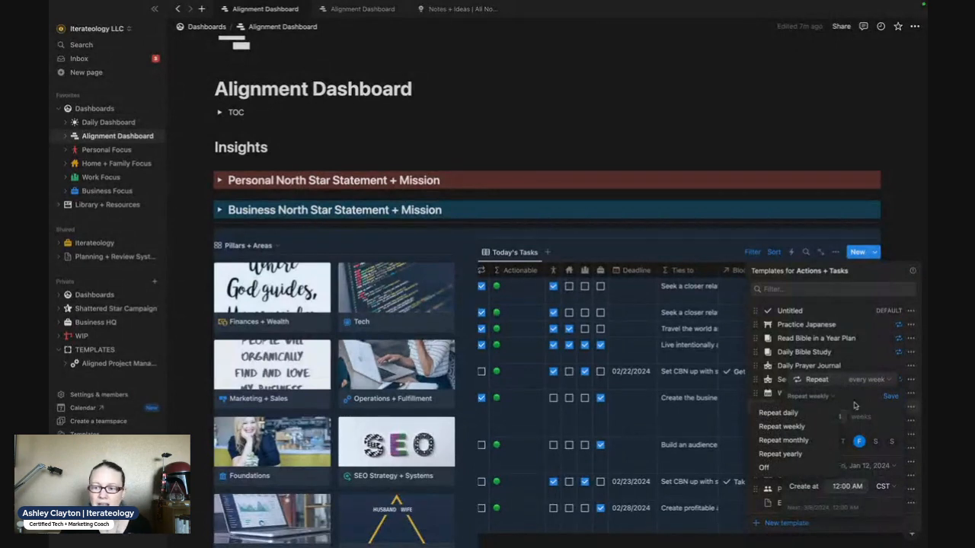
{"action": "left_click", "coordinate": [855, 405]}
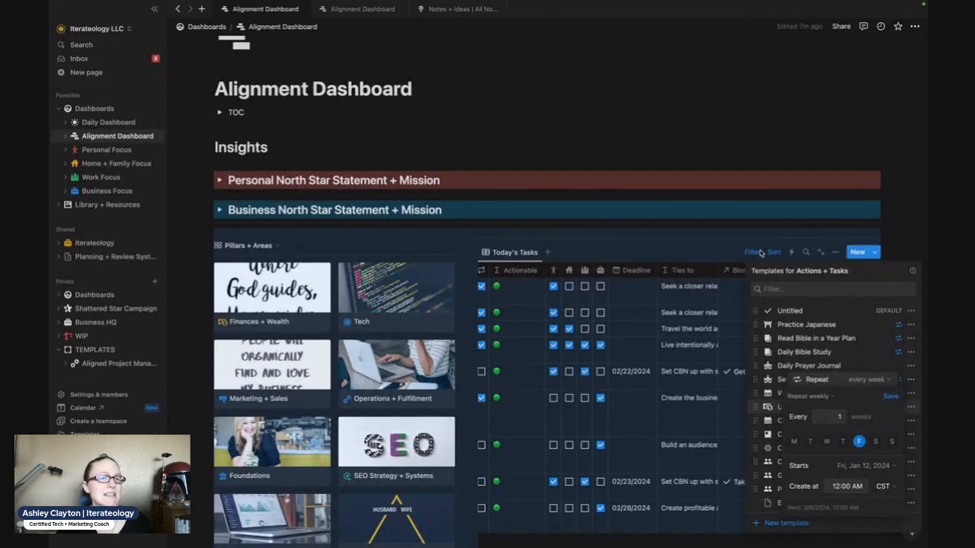
{"action": "left_click", "coordinate": [721, 245]}
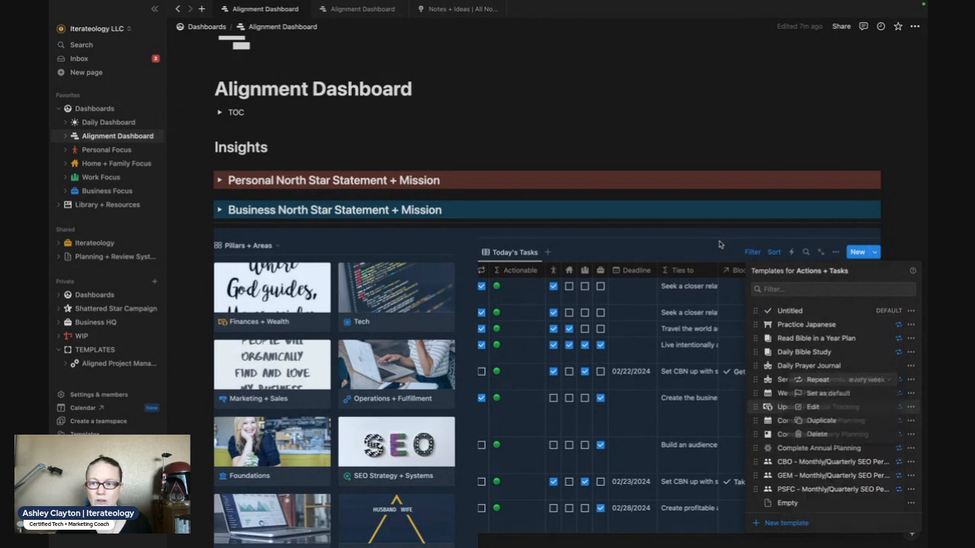
{"action": "left_click", "coordinate": [722, 245]}
{"action": "left_click", "coordinate": [712, 252]}
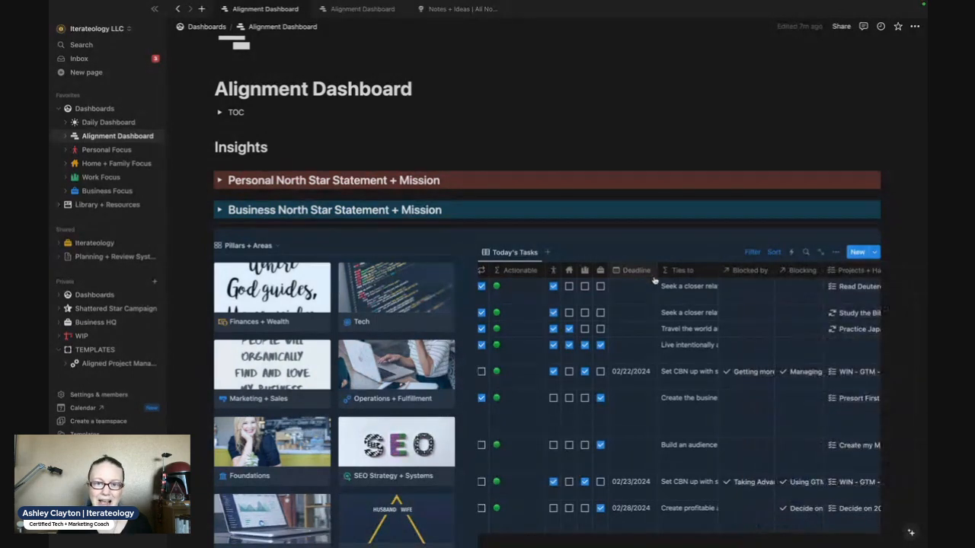
- In the Habits view of Projects + Habits, inspect the H - Frequency and H - Time of Day options without changing any
{"action": "scroll", "coordinate": [564, 299], "scroll_direction": "left", "scroll_amount": 5}
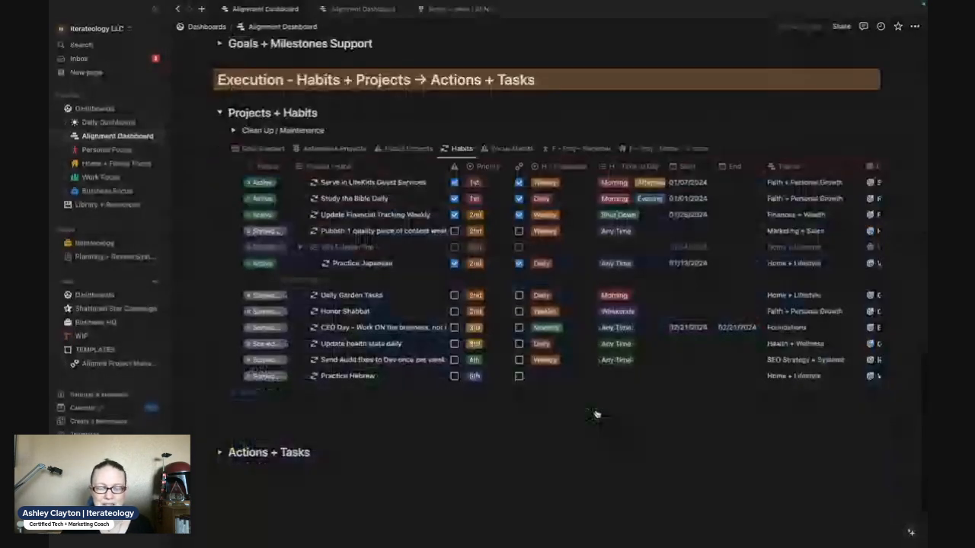
{"action": "scroll", "coordinate": [486, 286], "scroll_direction": "up", "scroll_amount": 1}
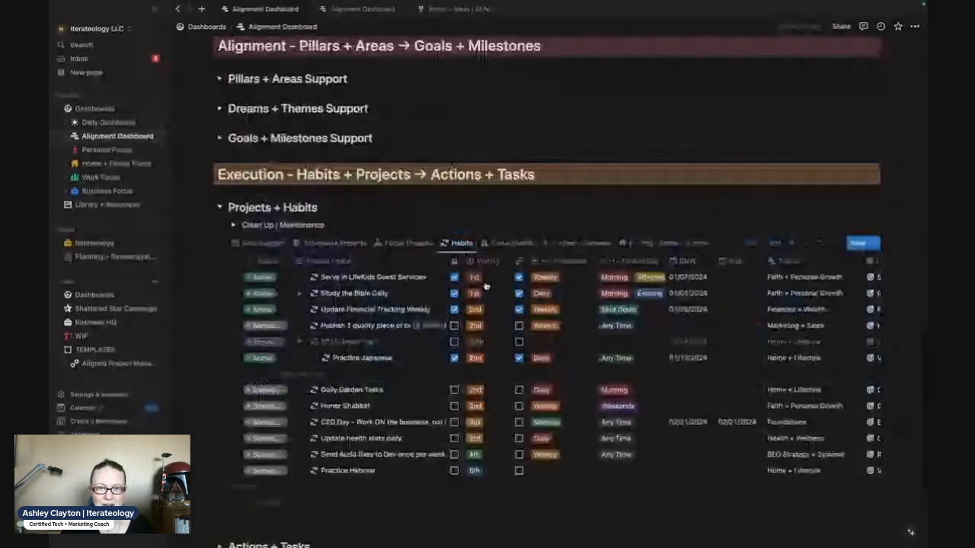
{"action": "scroll", "coordinate": [478, 263], "scroll_direction": "down", "scroll_amount": 1}
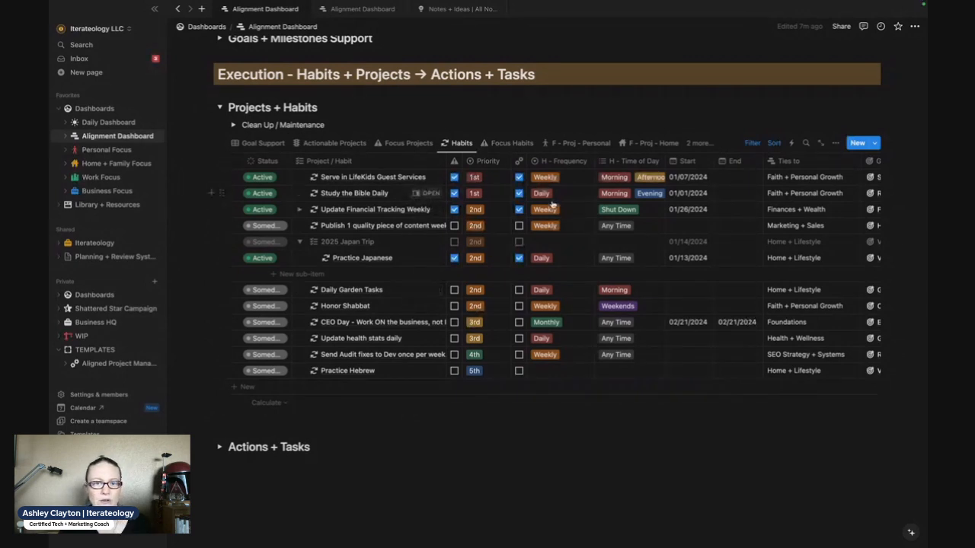
{"action": "left_click", "coordinate": [537, 179]}
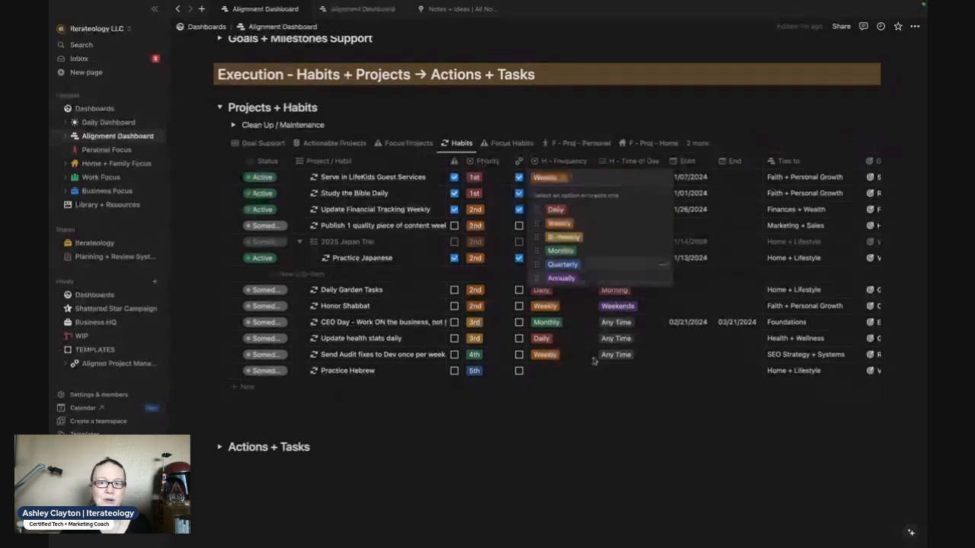
{"action": "left_click", "coordinate": [596, 444]}
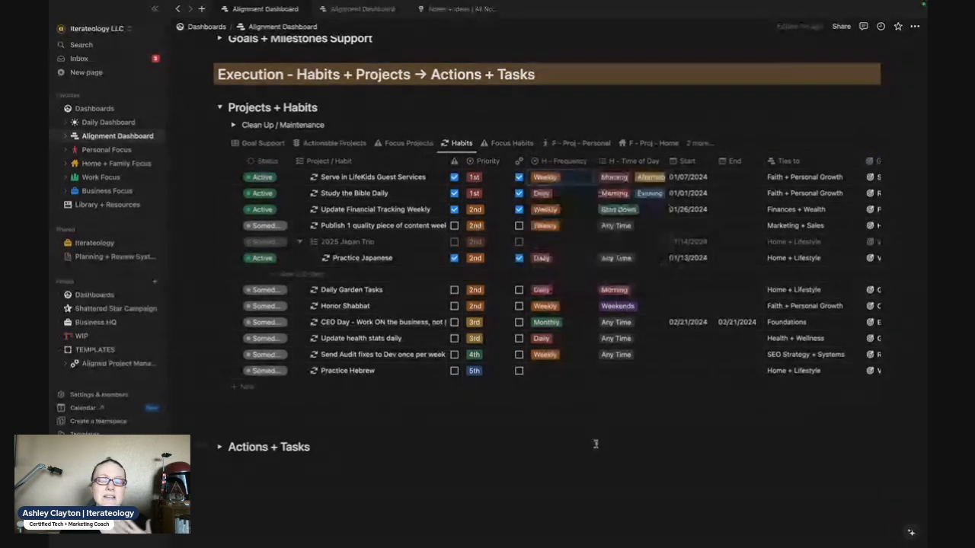
{"action": "left_click", "coordinate": [630, 193]}
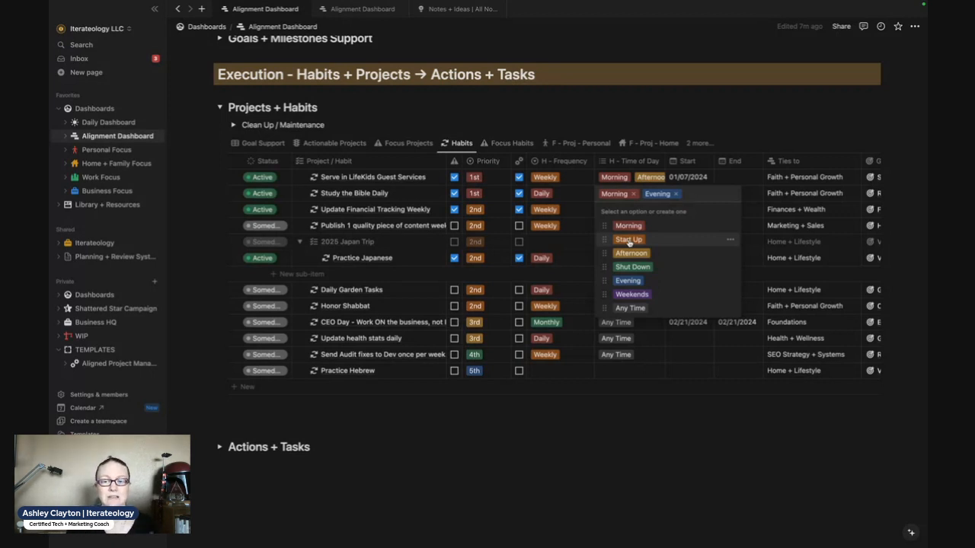
{"action": "left_click", "coordinate": [527, 425]}
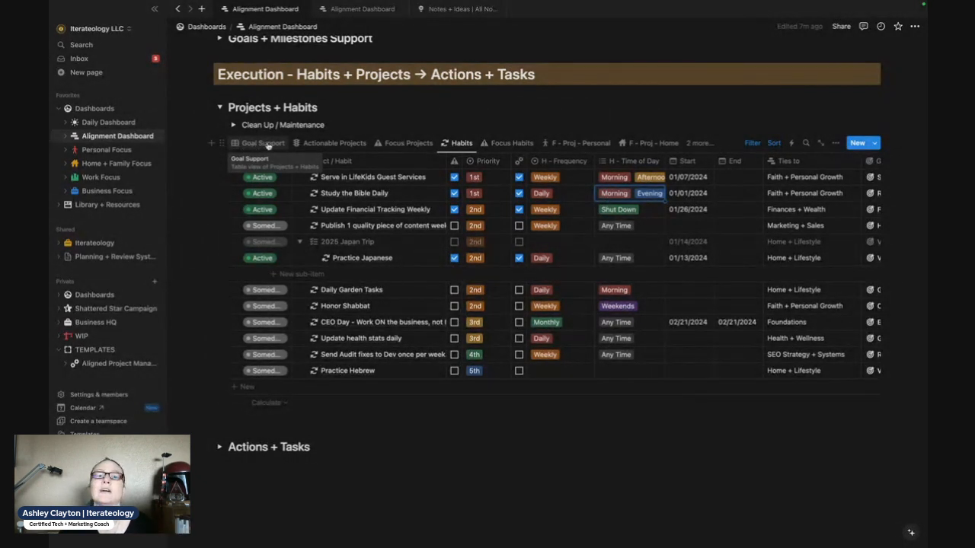
- View the Focus Habits and F - Proj - Personal views of the Projects + Habits database
{"action": "left_click", "coordinate": [504, 145]}
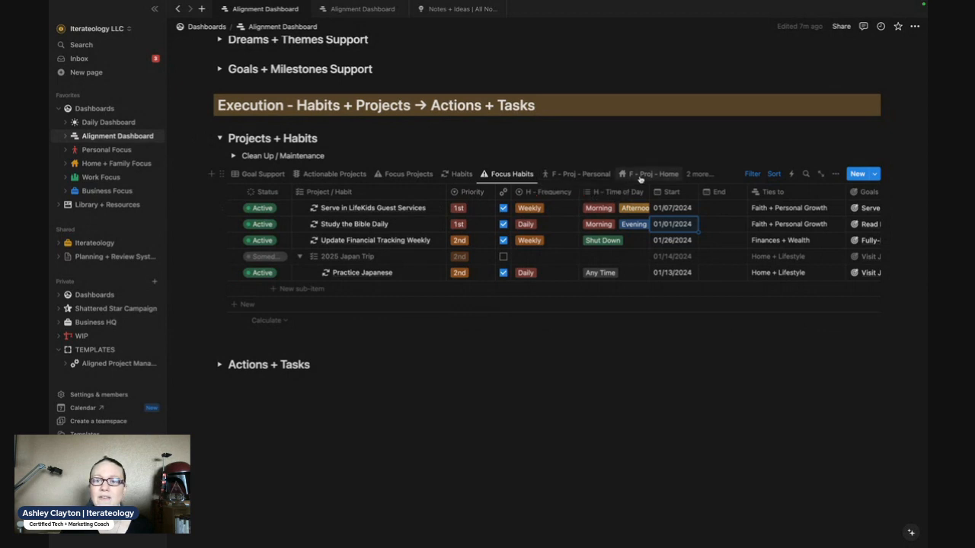
{"action": "left_click", "coordinate": [583, 174]}
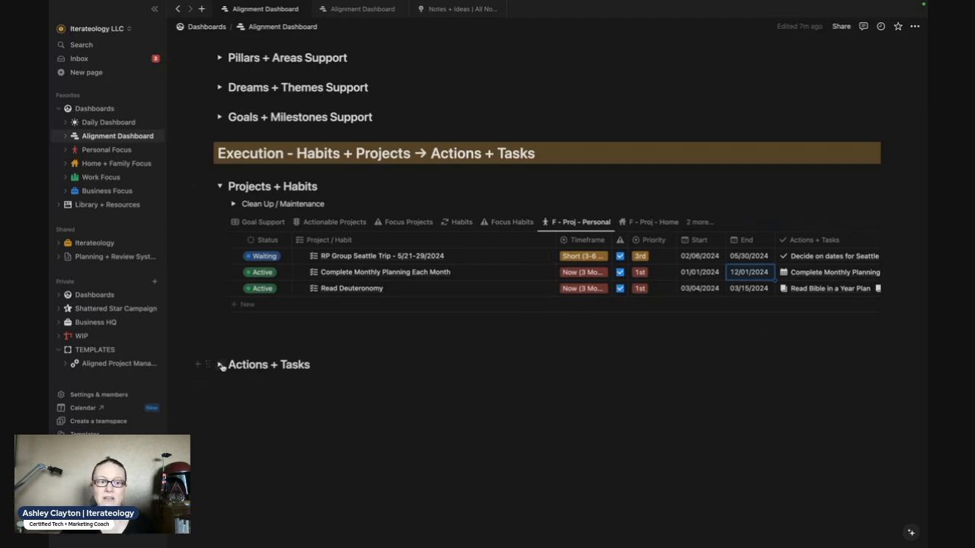
- Check the Daily Prayer Journal template's Repeat setting in the Actions + Tasks template list and leave it as is
{"action": "scroll", "coordinate": [339, 279], "scroll_direction": "up", "scroll_amount": 15}
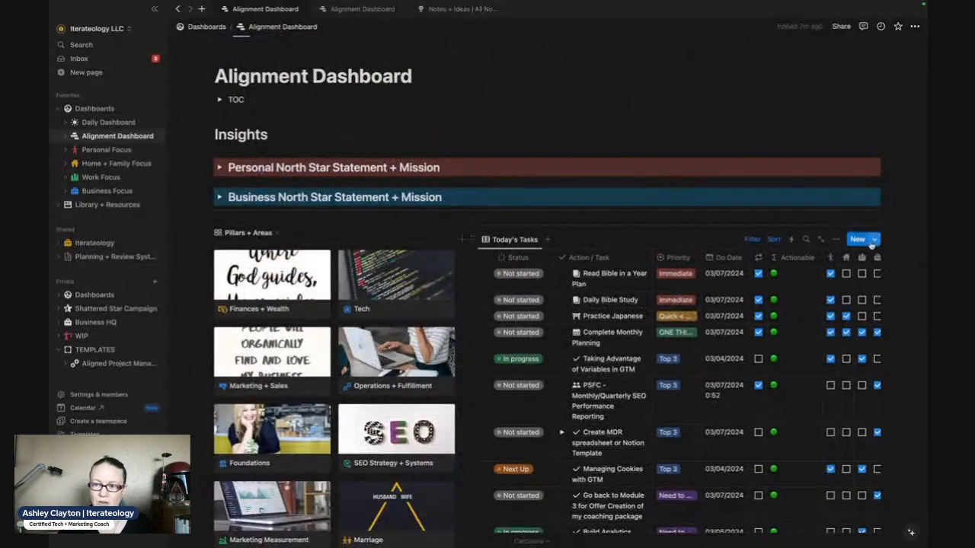
{"action": "left_click", "coordinate": [875, 240]}
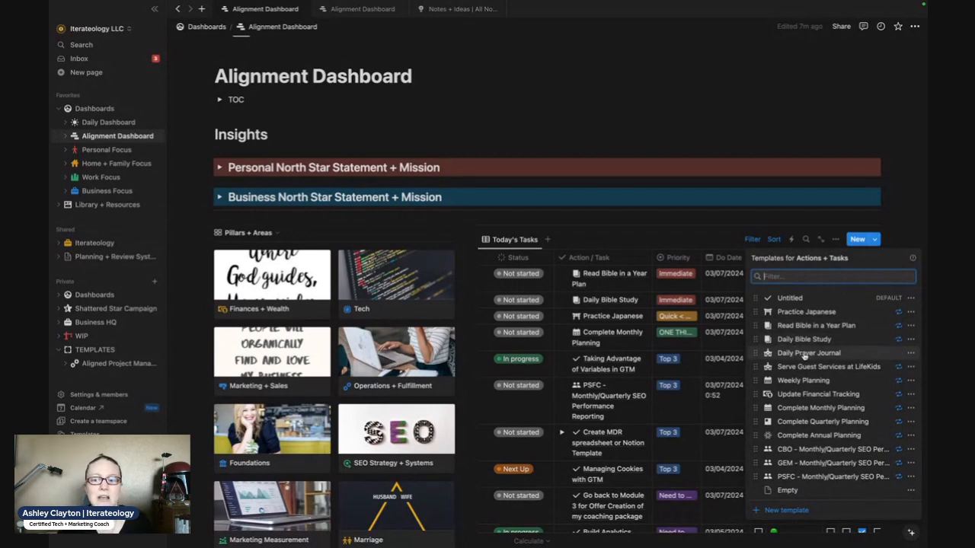
{"action": "left_click", "coordinate": [911, 356]}
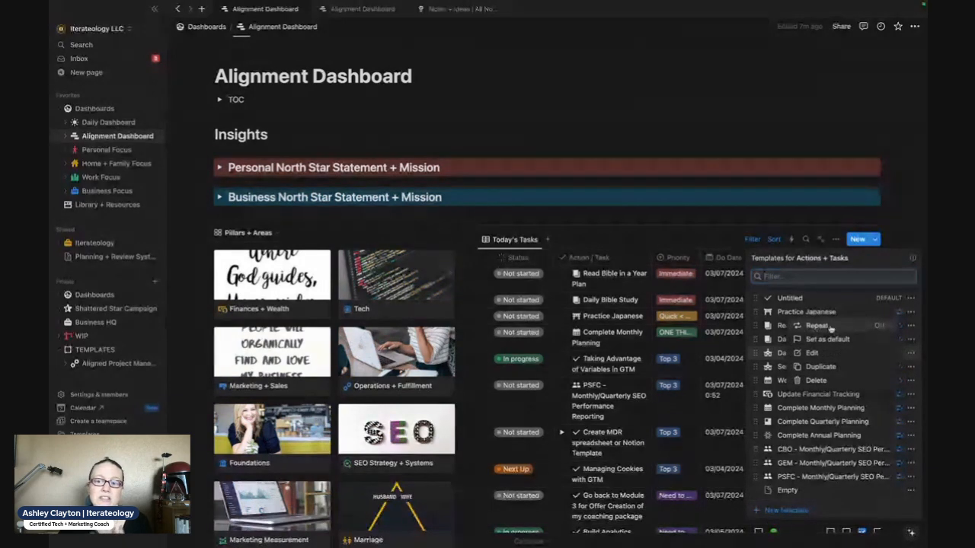
{"action": "left_click", "coordinate": [769, 349]}
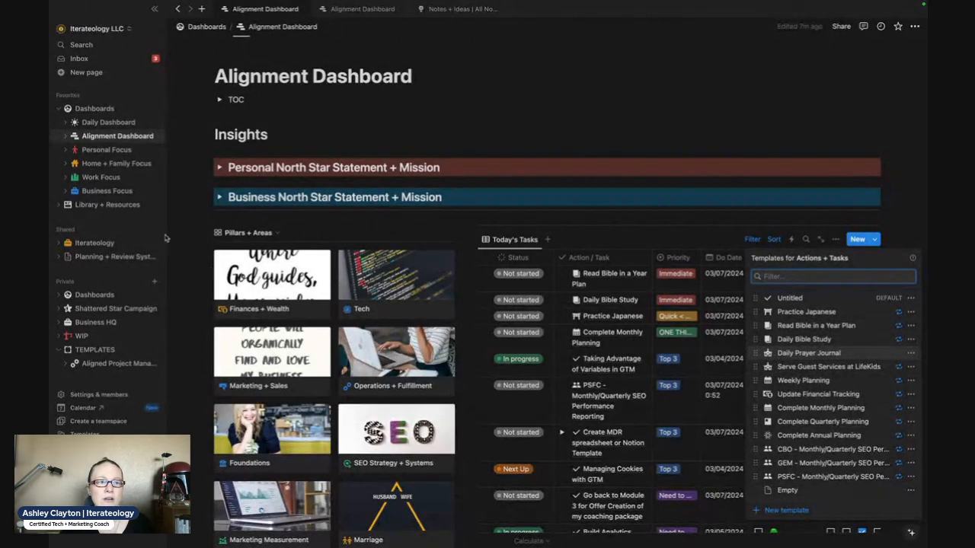
- Open the Daily Dashboard and show the Daily Agenda with its daily log and Today's Tasks
{"action": "left_click", "coordinate": [114, 122]}
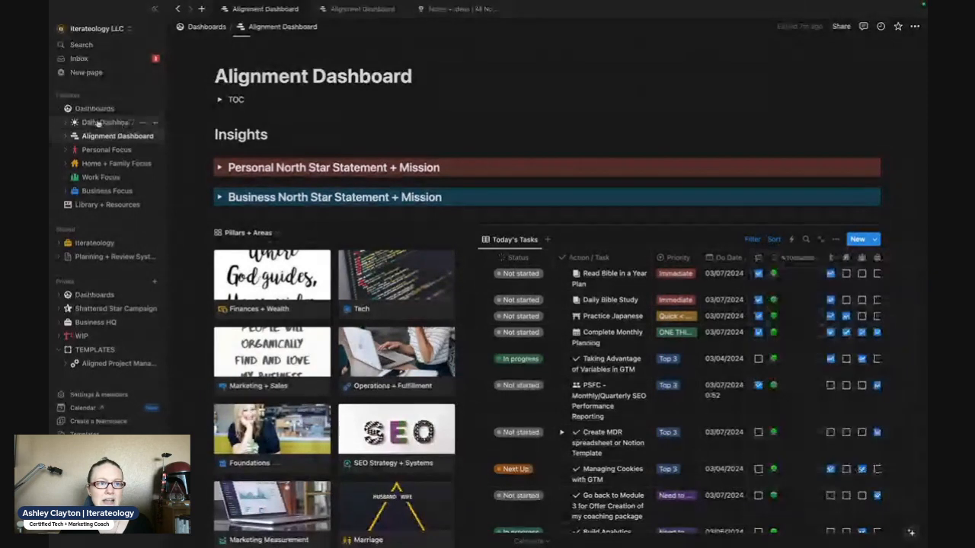
{"action": "left_click", "coordinate": [114, 121]}
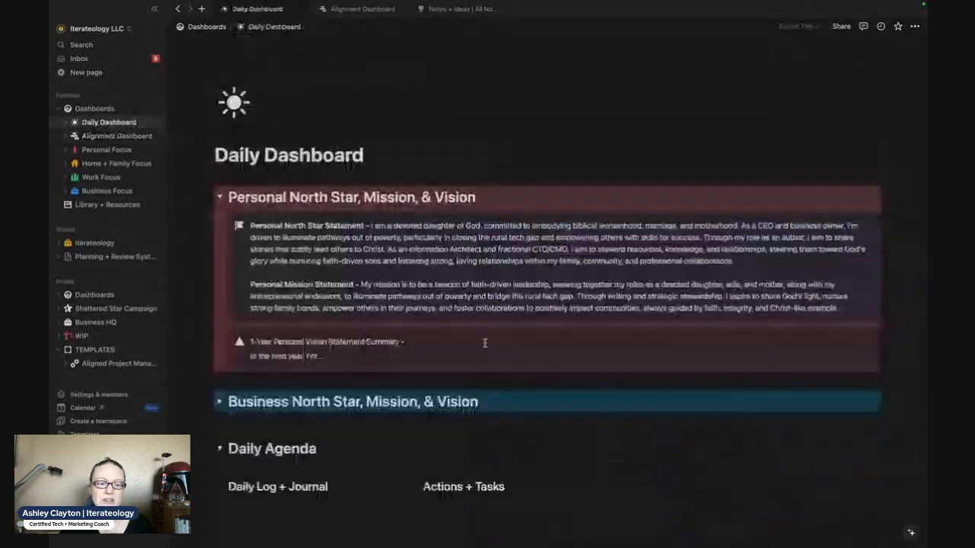
{"action": "scroll", "coordinate": [323, 444], "scroll_direction": "down", "scroll_amount": 5}
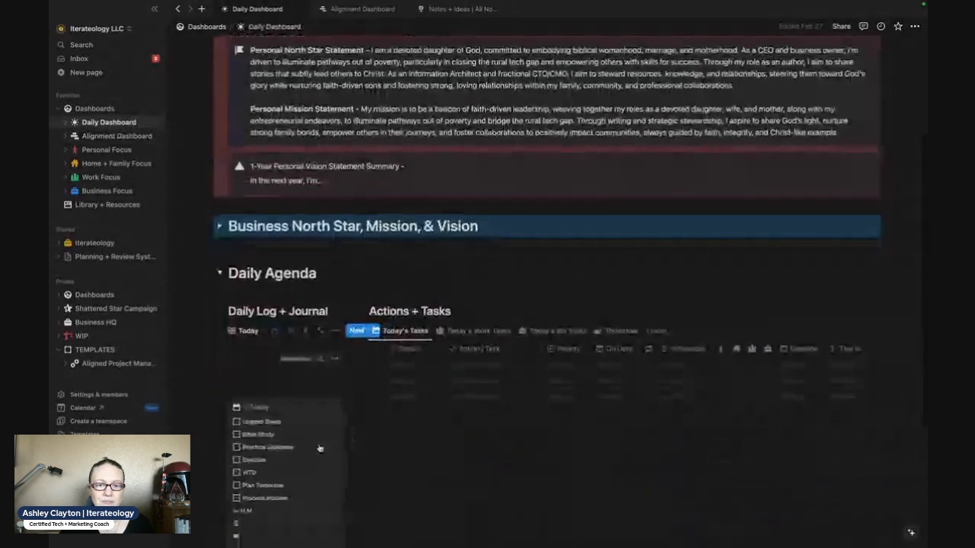
{"action": "scroll", "coordinate": [320, 448], "scroll_direction": "down", "scroll_amount": 3}
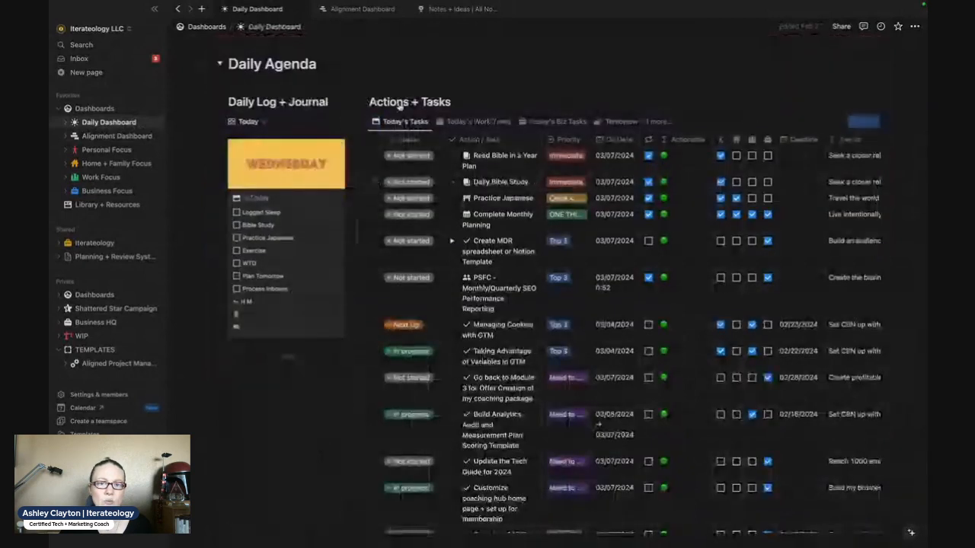